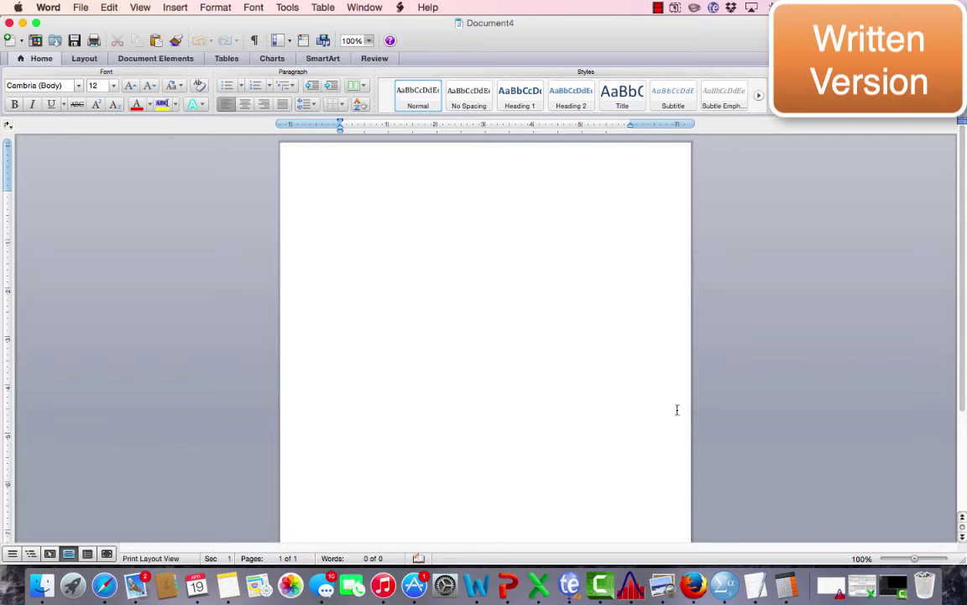
Step: Type 'Null hypothesis:' followed by the sentence that the e text group's average grade equals the physical text group's, zooming to 172%
{"action": "type", "text": "Null hypothesis"}
{"action": "left_click_drag", "start_coordinate": [917, 561], "coordinate": [921, 561]}
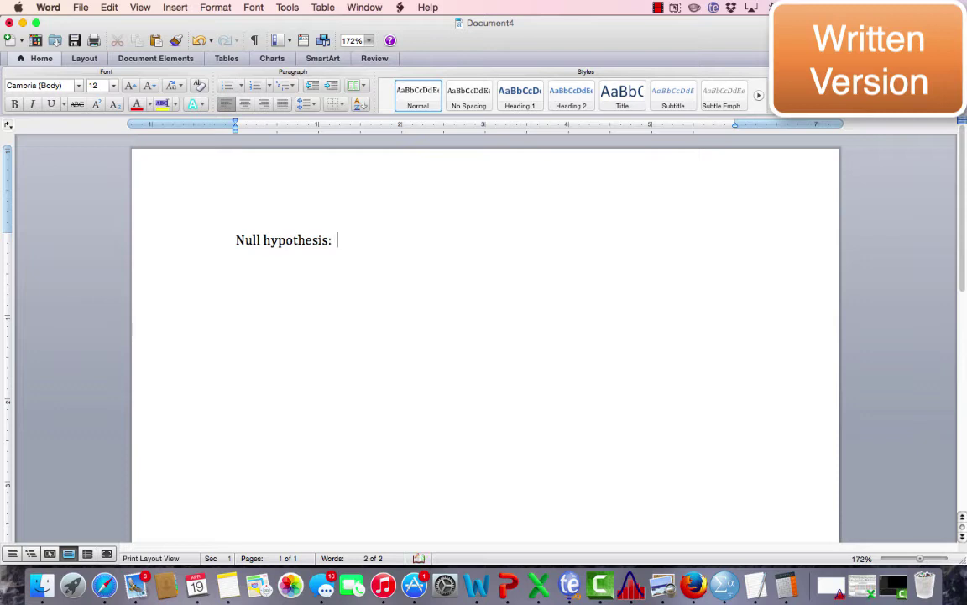
{"action": "type", "text": "Average grade for the"}
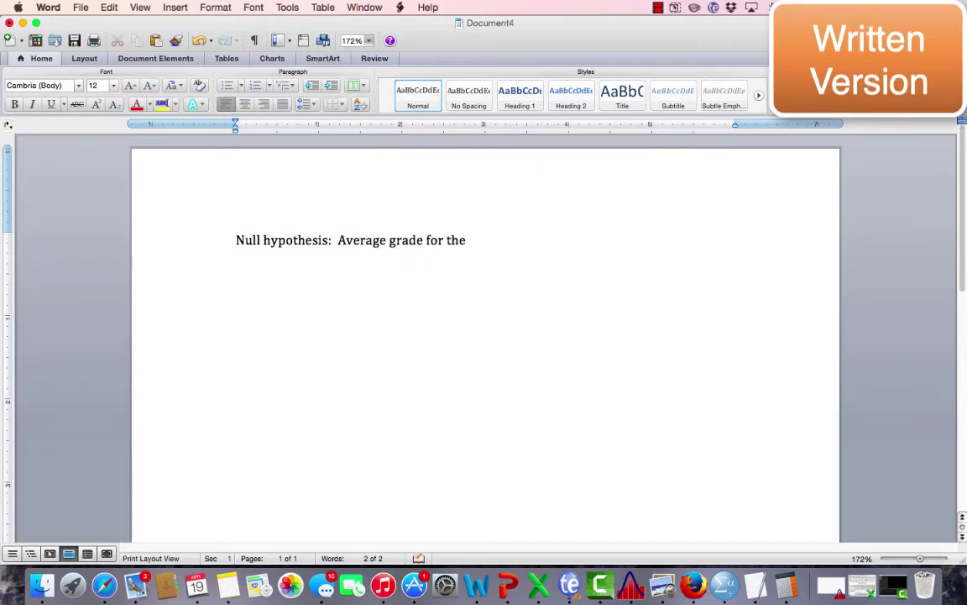
{"action": "type", "text": " e text group is e"}
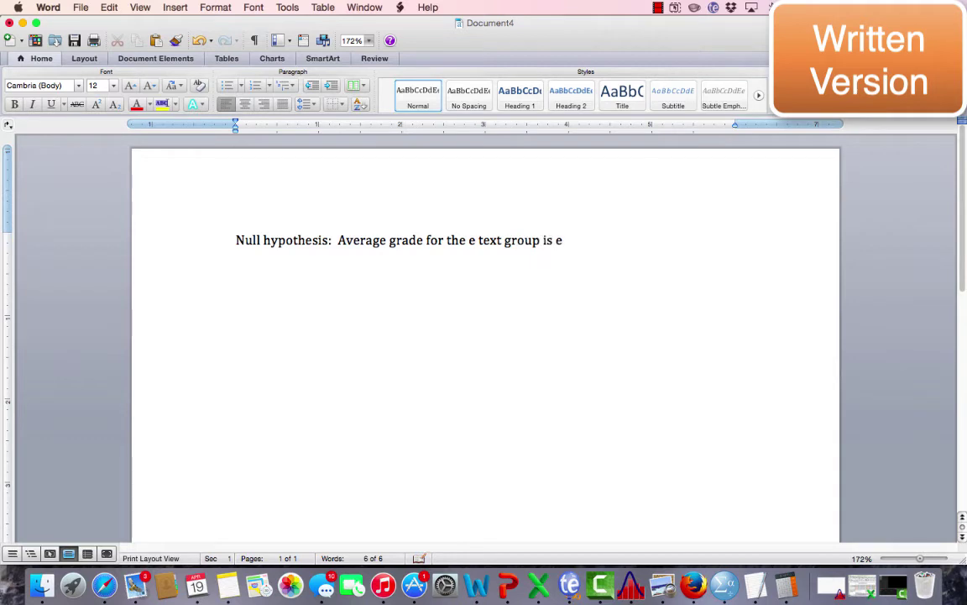
{"action": "type", "text": "qual to the average"}
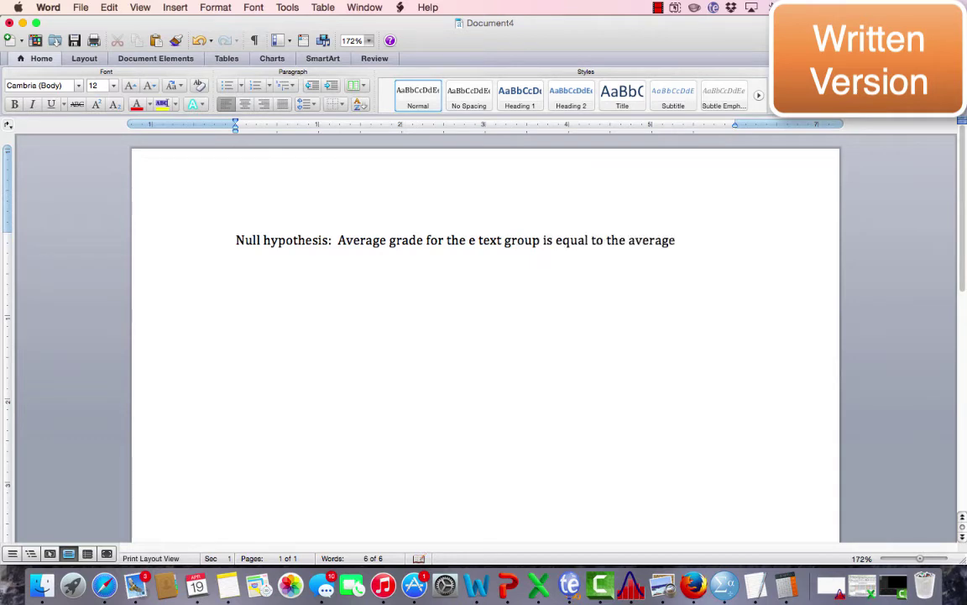
{"action": "type", "text": " grade for th"}
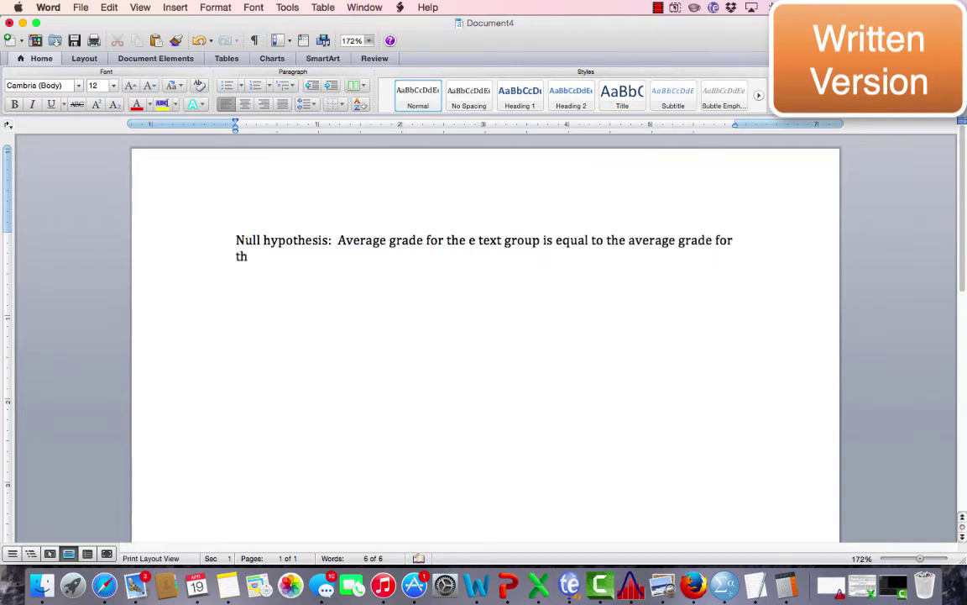
{"action": "type", "text": "e physical text"}
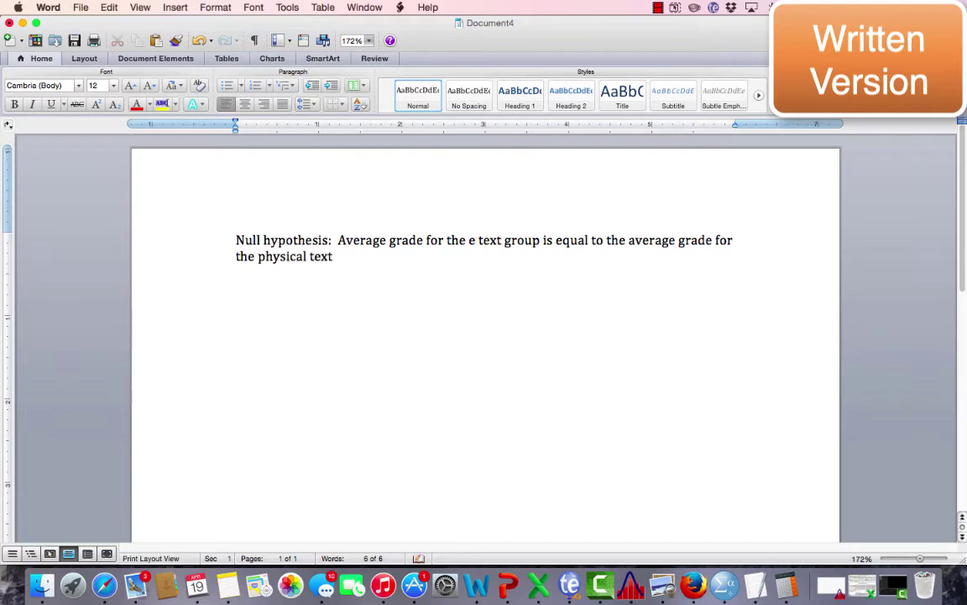
{"action": "type", "text": " group."}
Step: On a new line, type the label 'Alternative hypothesis', correcting its typos
{"action": "key", "text": "Return"}
{"action": "type", "text": "Alteran"}
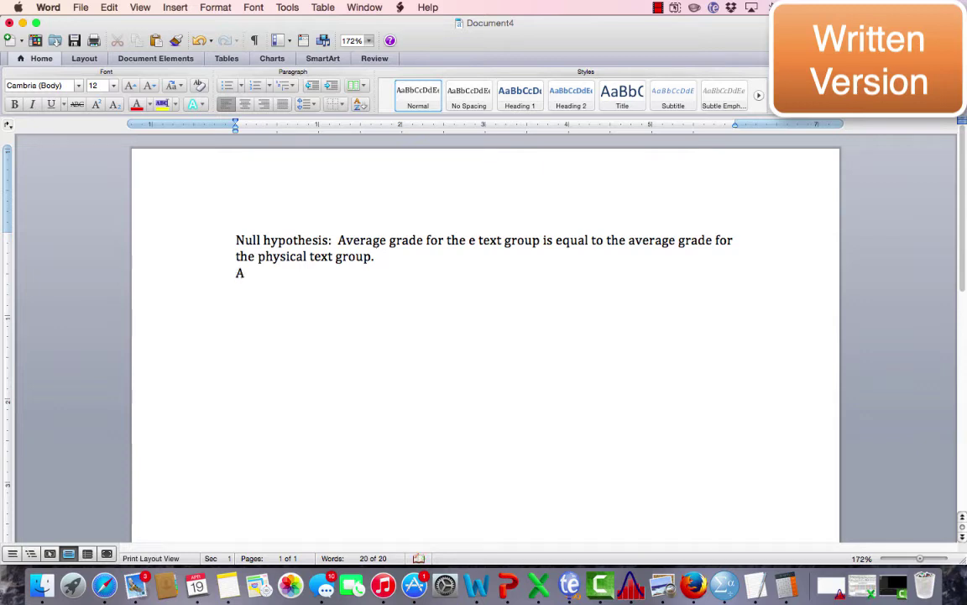
{"action": "key", "text": "BackSpace"}
{"action": "type", "text": "tive hyp"}
{"action": "key", "text": "BackSpace"}
{"action": "key", "text": "BackSpace"}
{"action": "type", "text": "upo"}
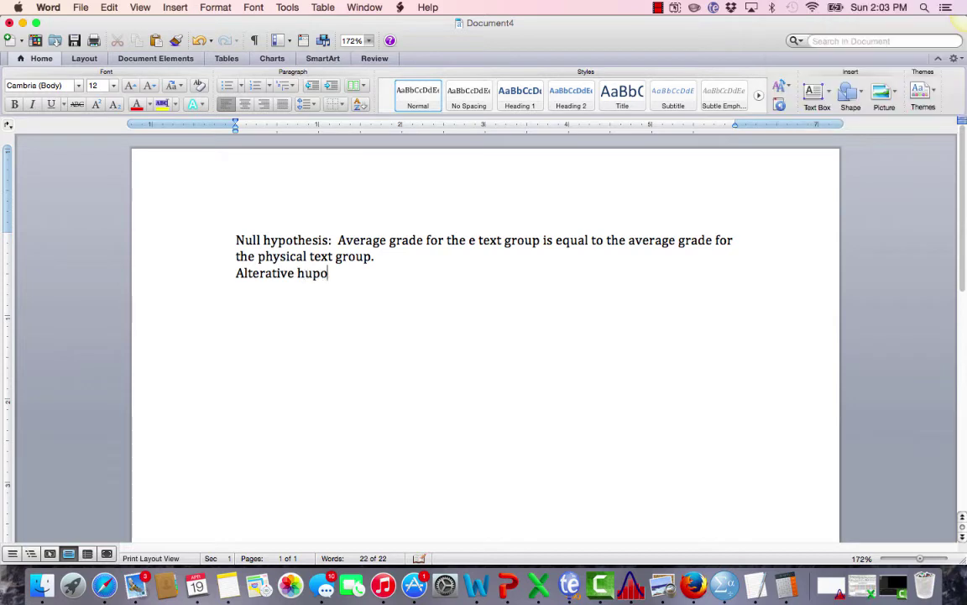
{"action": "key", "text": "BackSpace"}
{"action": "key", "text": "BackSpace"}
{"action": "key", "text": "BackSpace"}
{"action": "type", "text": "u"}
{"action": "key", "text": "BackSpace"}
{"action": "type", "text": "y"}
{"action": "type", "text": "esis:"}
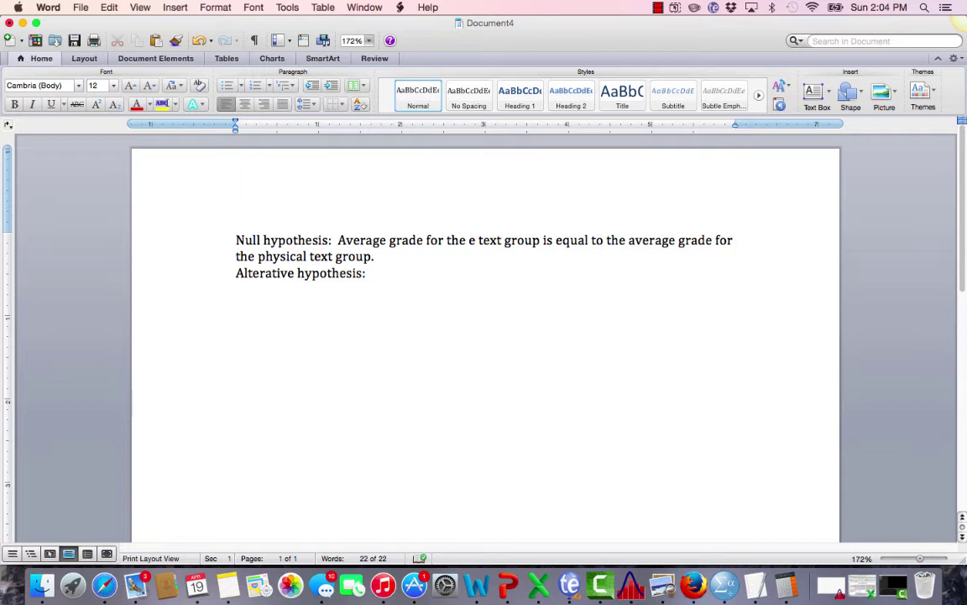
Step: Type 'Average grade for the e text group is greater than the average grade for the physical text group.'
{"action": "type", "text": "Average g"}
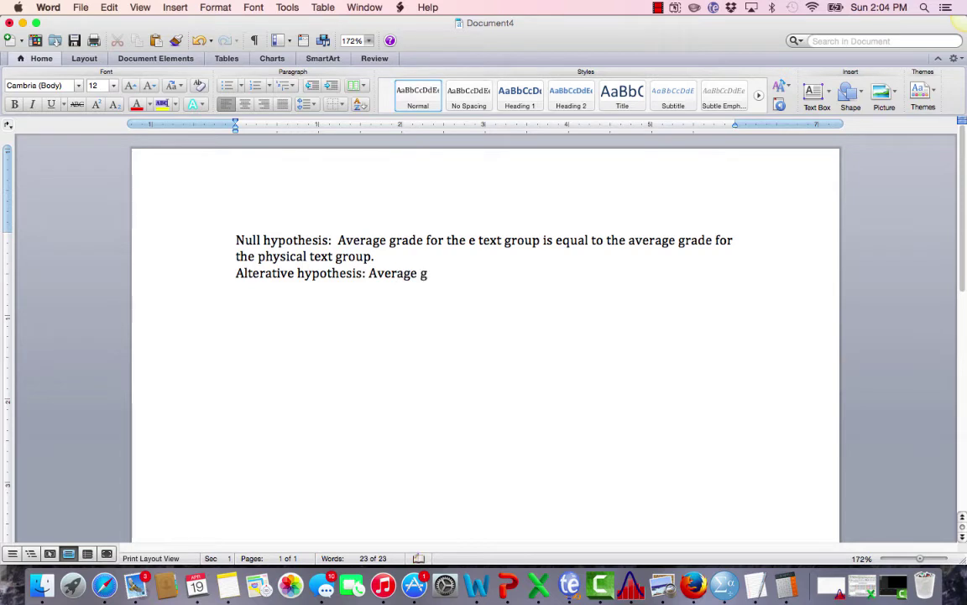
{"action": "type", "text": "rade for the"}
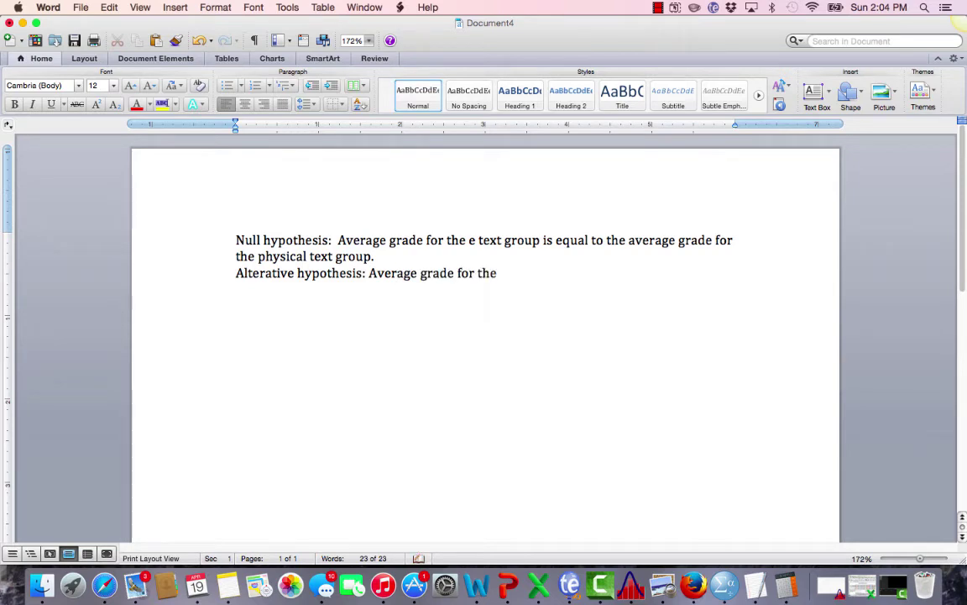
{"action": "type", "text": " e text group is"}
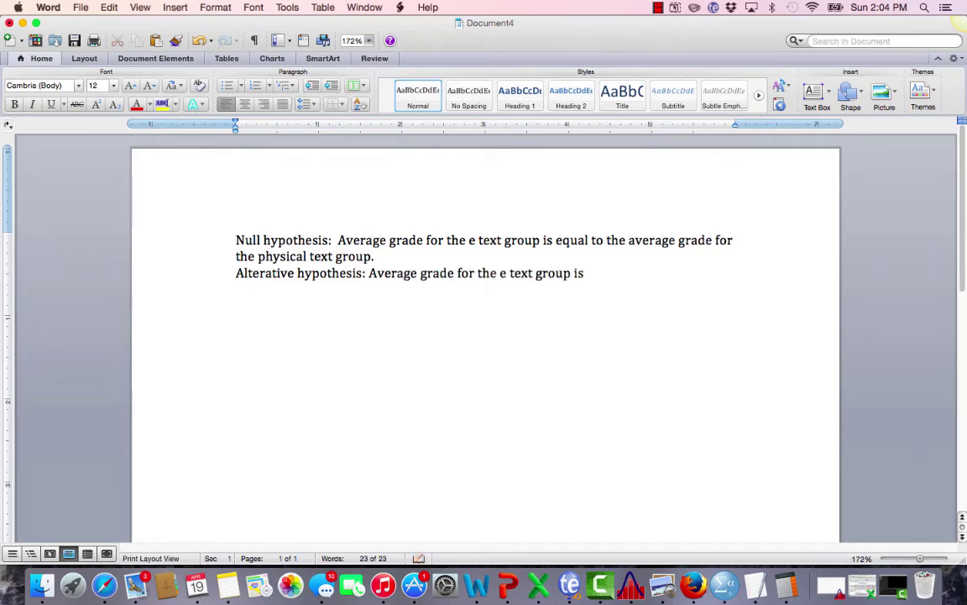
{"action": "type", "text": " greater than the av"}
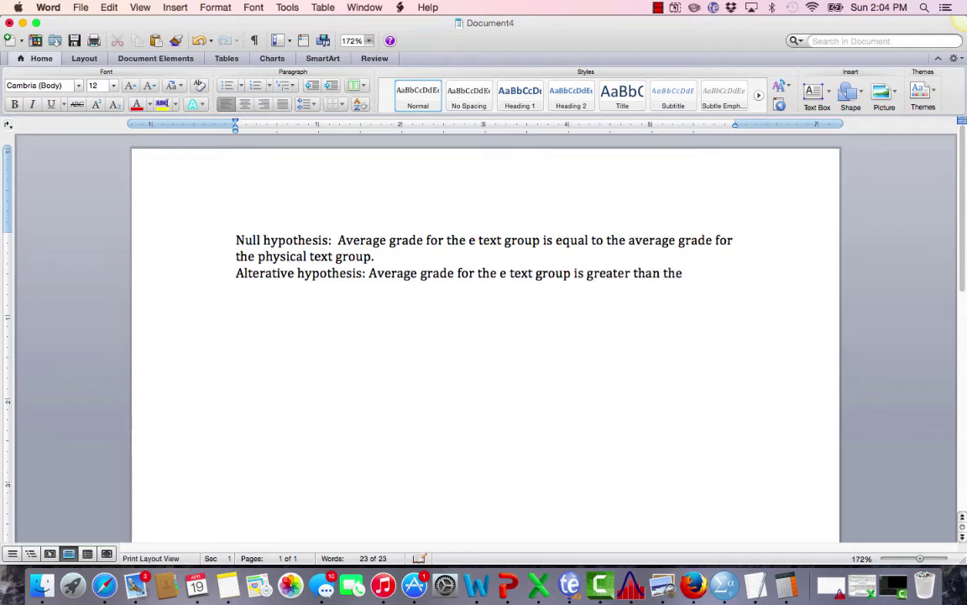
{"action": "key", "text": "BackSpace"}
{"action": "key", "text": "BackSpace"}
{"action": "type", "text": "average grade for the "}
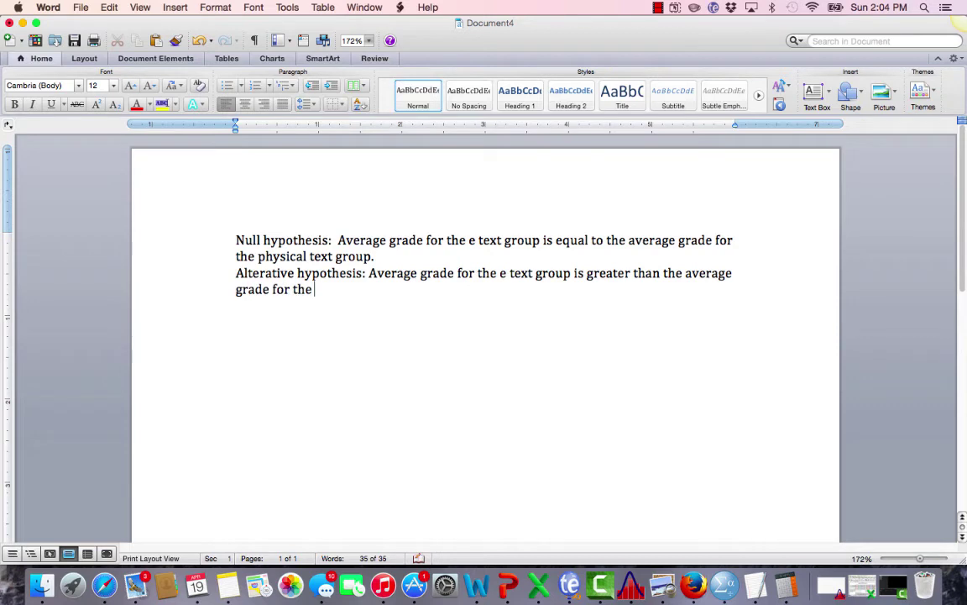
{"action": "type", "text": "physical gre"}
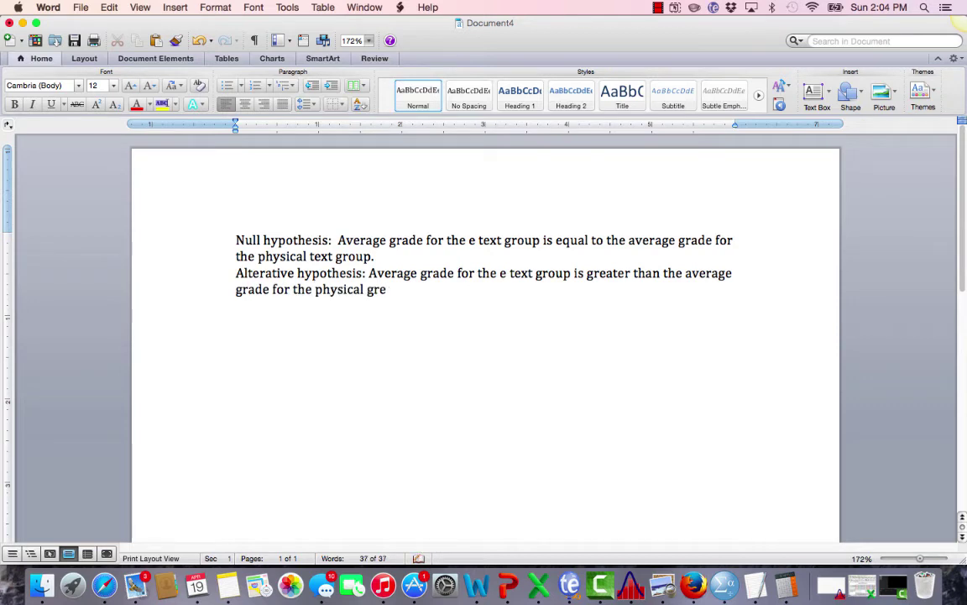
{"action": "key", "text": "BackSpace"}
{"action": "key", "text": "BackSpace"}
{"action": "key", "text": "BackSpace"}
{"action": "type", "text": "text group."}
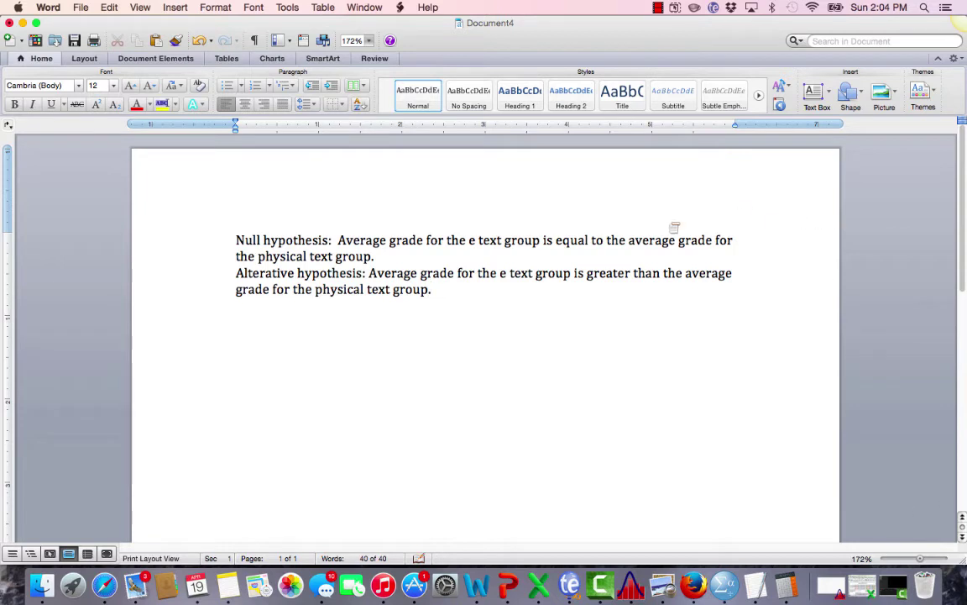
Step: Italicise the phrase 'greater than' in the alternative hypothesis
{"action": "left_click", "coordinate": [632, 274]}
{"action": "double_click", "coordinate": [657, 273]}
{"action": "left_click_drag", "start_coordinate": [647, 273], "coordinate": [579, 273]}
{"action": "key", "text": "super+i"}
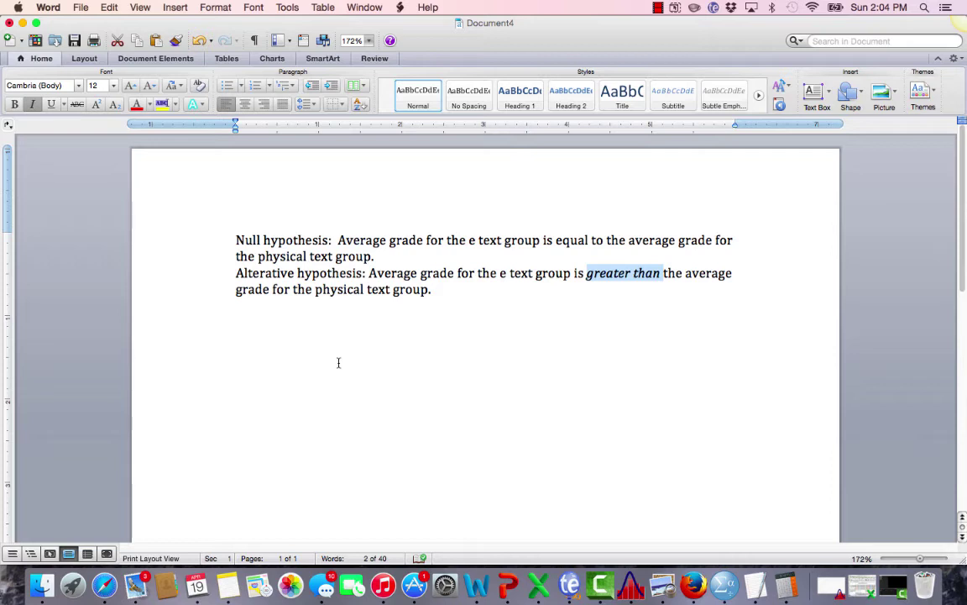
Step: Start a new empty line after 'text group.'
{"action": "left_click", "coordinate": [238, 335]}
{"action": "left_click", "coordinate": [505, 288]}
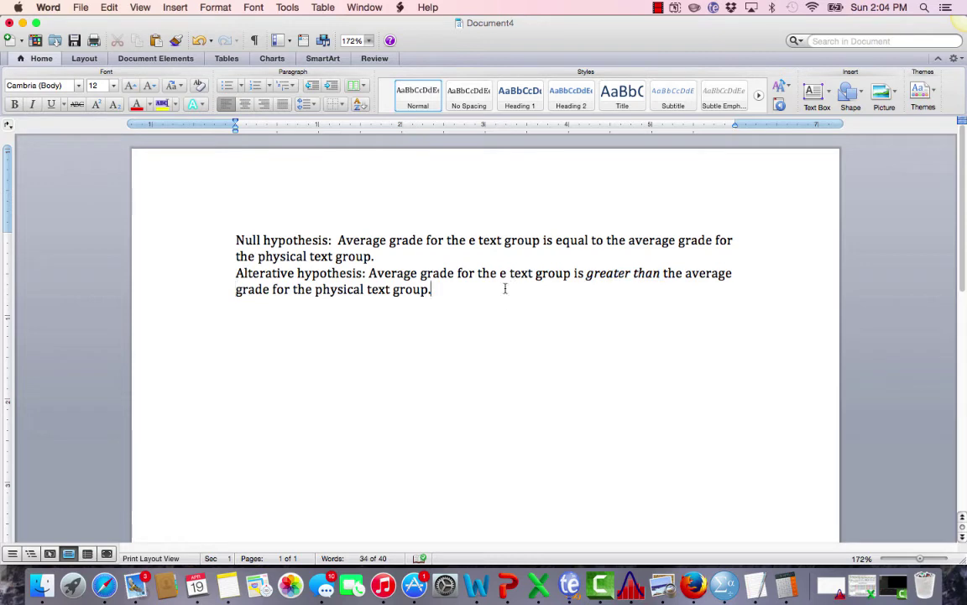
{"action": "key", "text": "Return"}
{"action": "key", "text": "Return"}
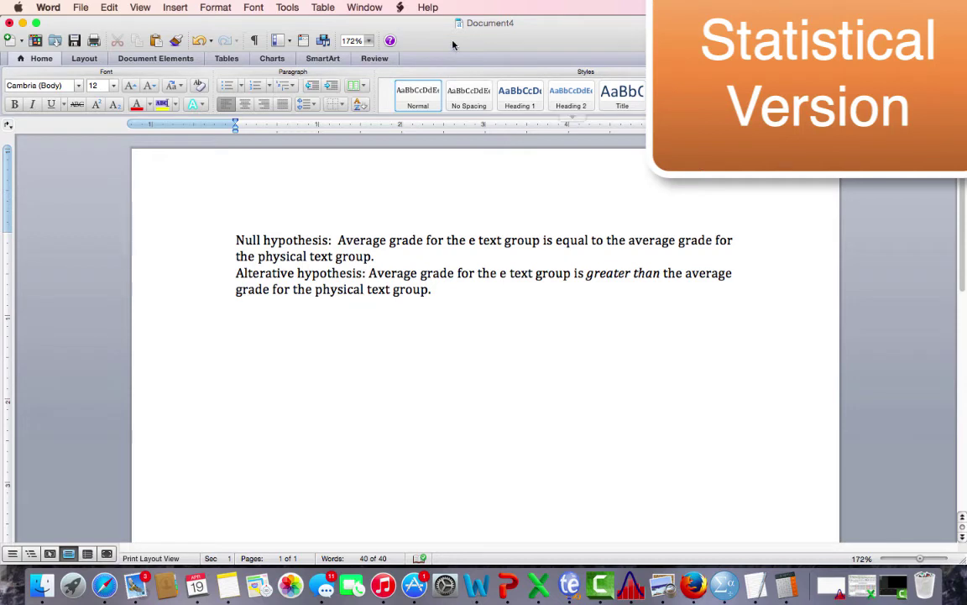
Step: Insert a new equation and enter 'H₀:' using a subscript template
{"action": "left_click", "coordinate": [168, 7]}
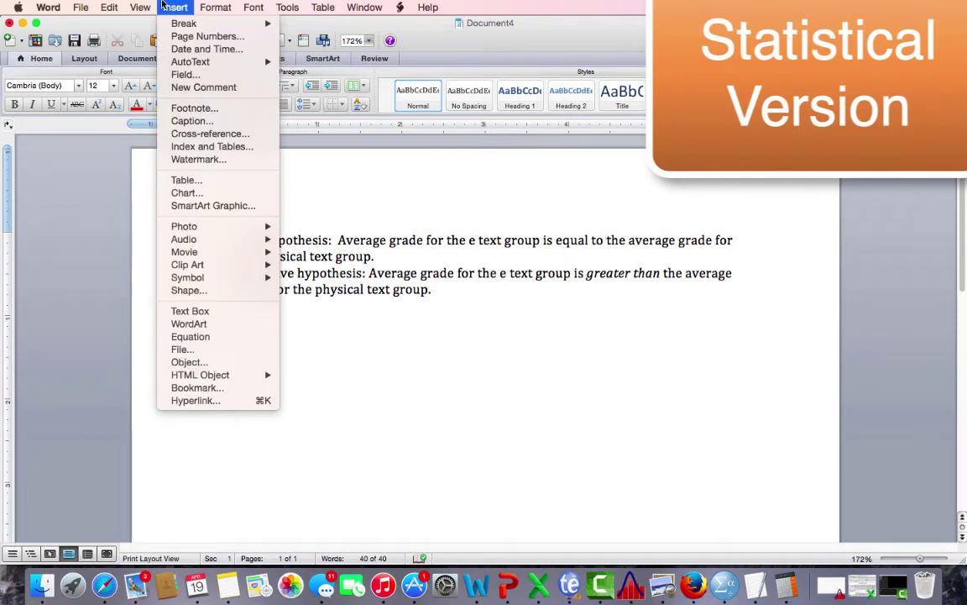
{"action": "left_click", "coordinate": [224, 340]}
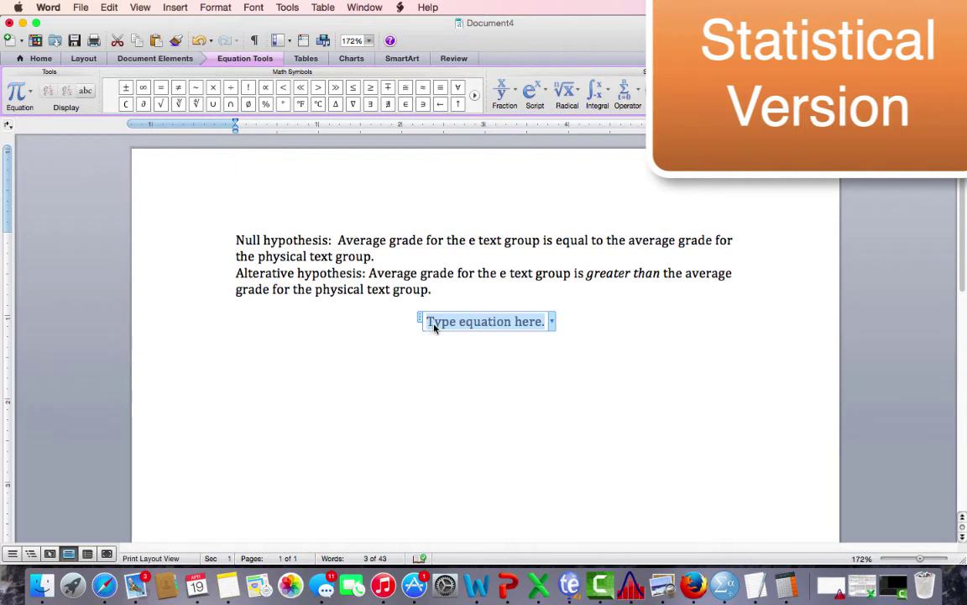
{"action": "type", "text": "H"}
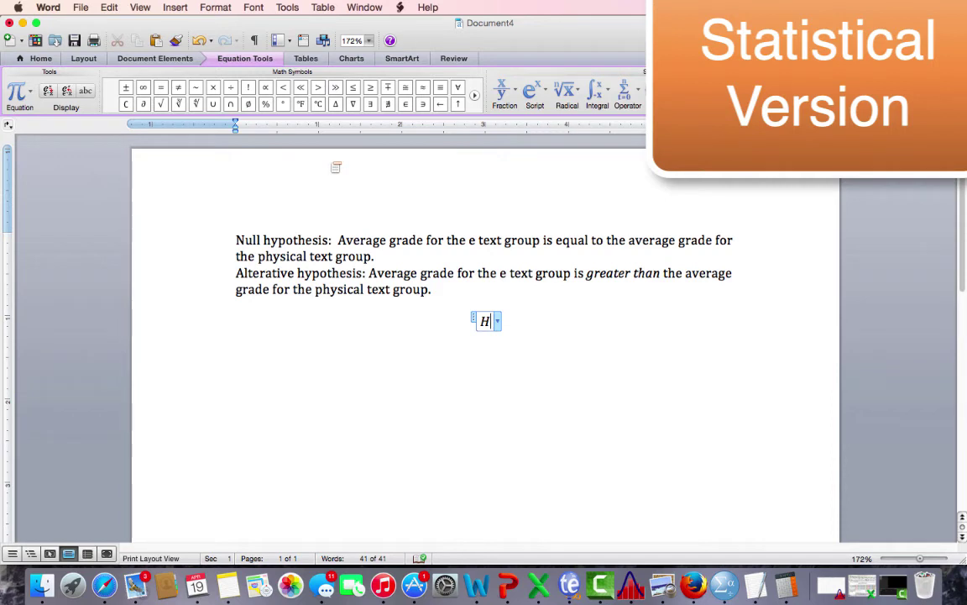
{"action": "left_click", "coordinate": [544, 94]}
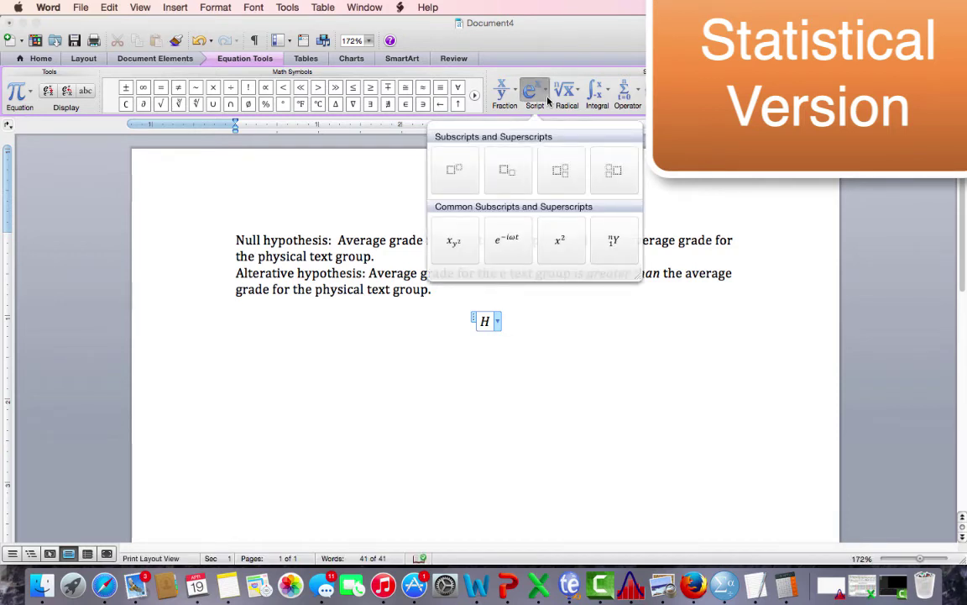
{"action": "left_click", "coordinate": [507, 175]}
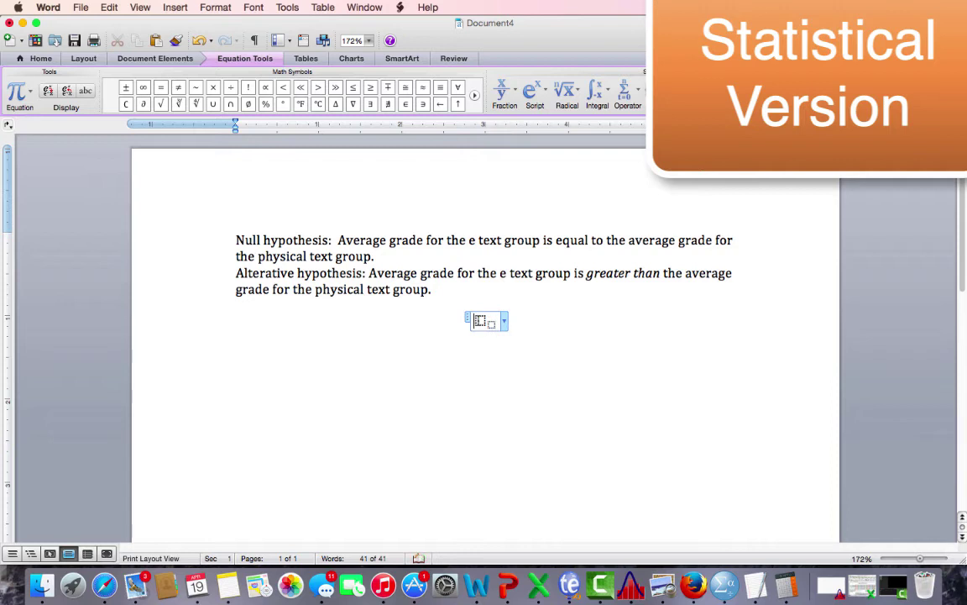
{"action": "key", "text": "BackSpace"}
{"action": "type", "text": "0"}
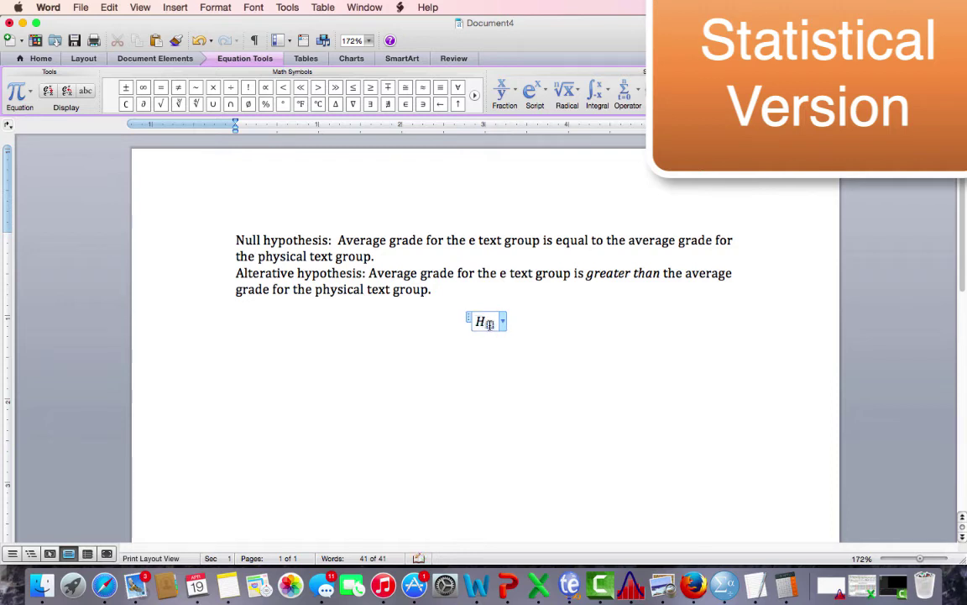
{"action": "type", "text": "0"}
{"action": "type", "text": ":"}
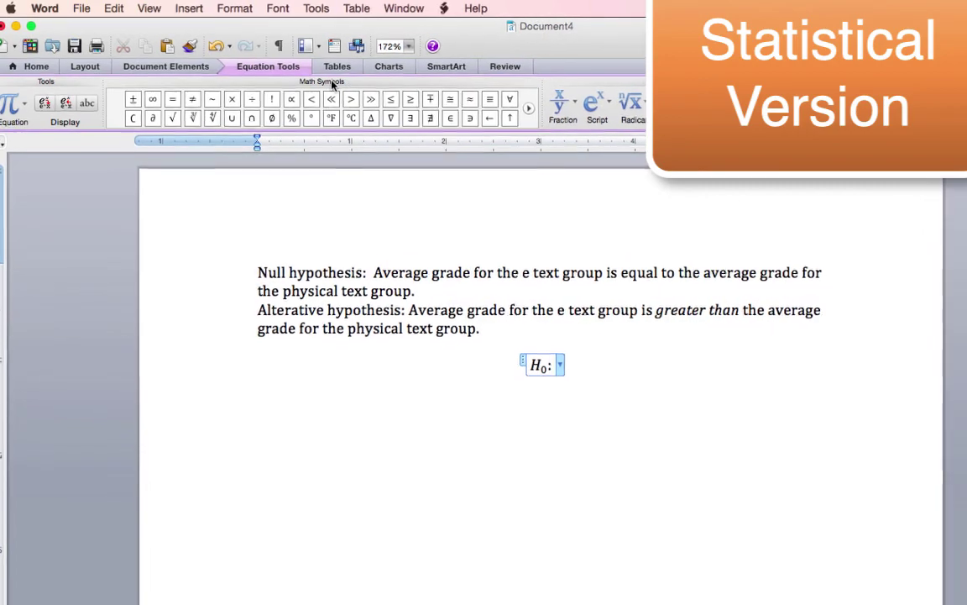
Step: Add the Greek letter μ after H₀: from the Math Symbols Greek letters
{"action": "left_click", "coordinate": [547, 115]}
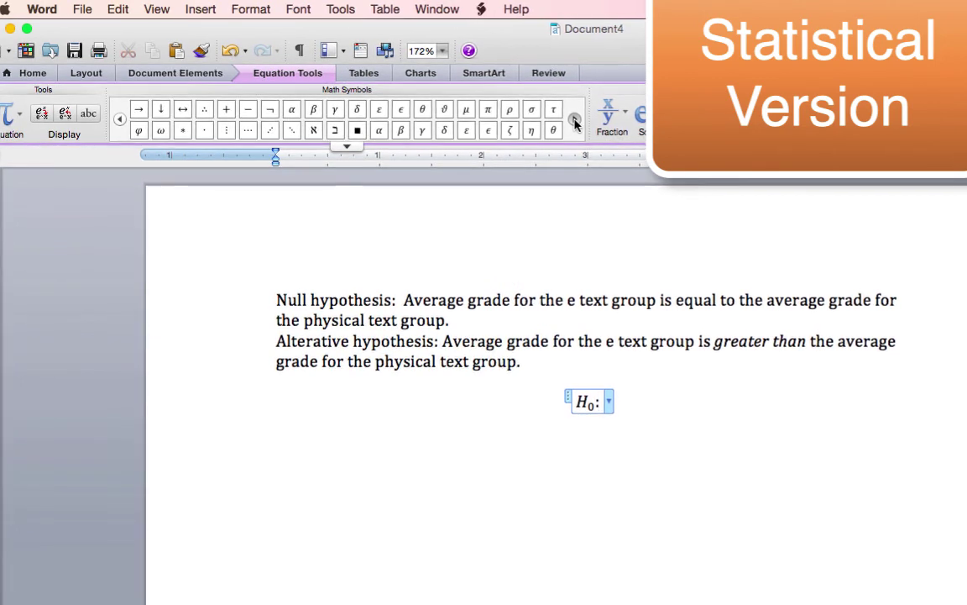
{"action": "left_click", "coordinate": [467, 114]}
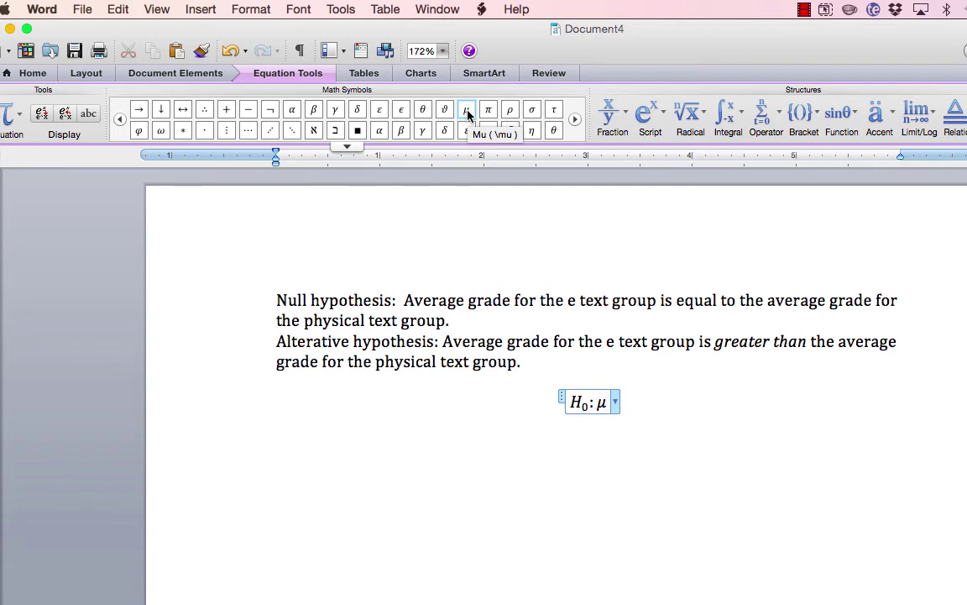
{"action": "double_click", "coordinate": [602, 402]}
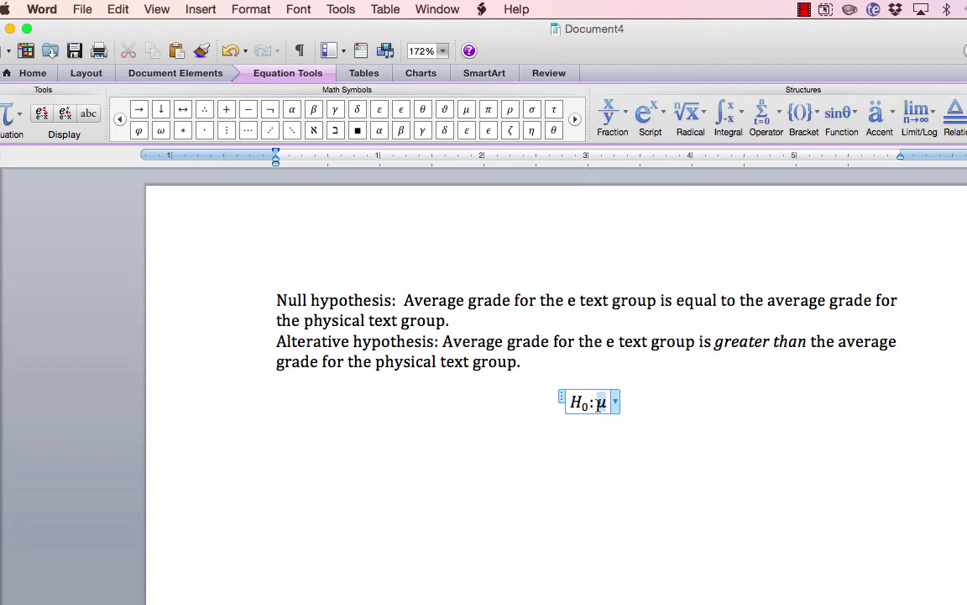
Step: Give the μ a subscript reading 'e-text'
{"action": "left_click", "coordinate": [647, 112]}
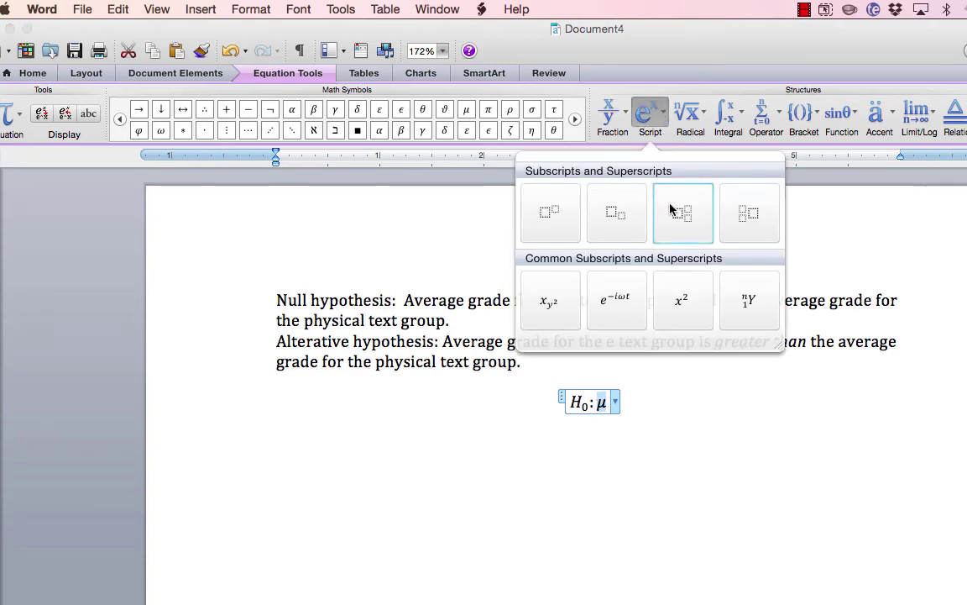
{"action": "left_click", "coordinate": [631, 234]}
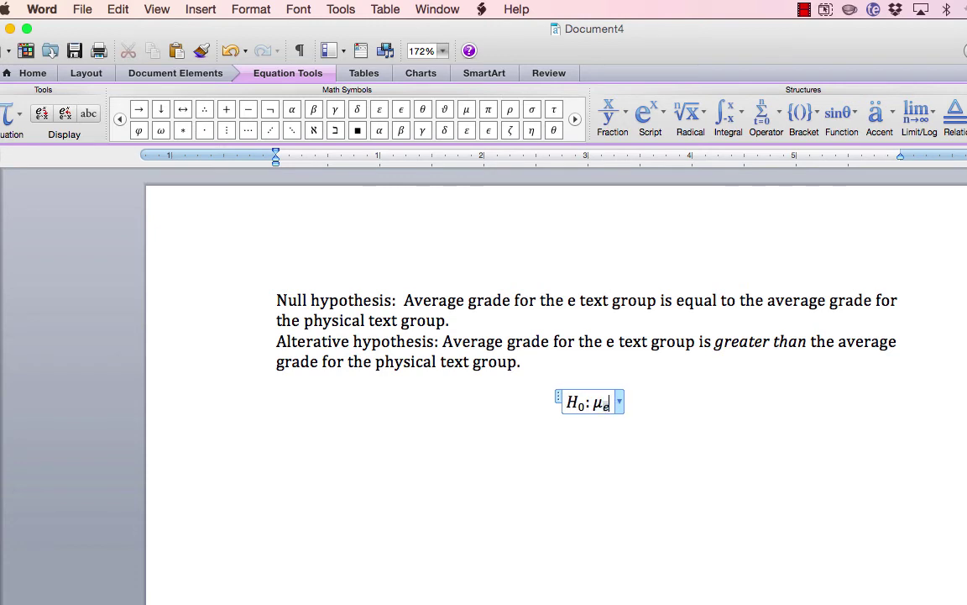
{"action": "type", "text": "e-text"}
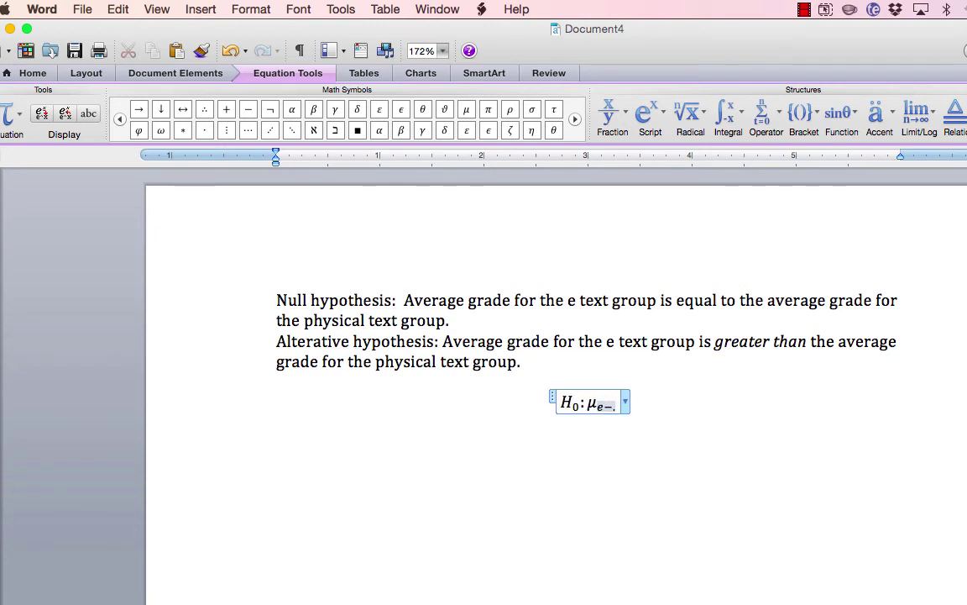
{"action": "left_click", "coordinate": [632, 399]}
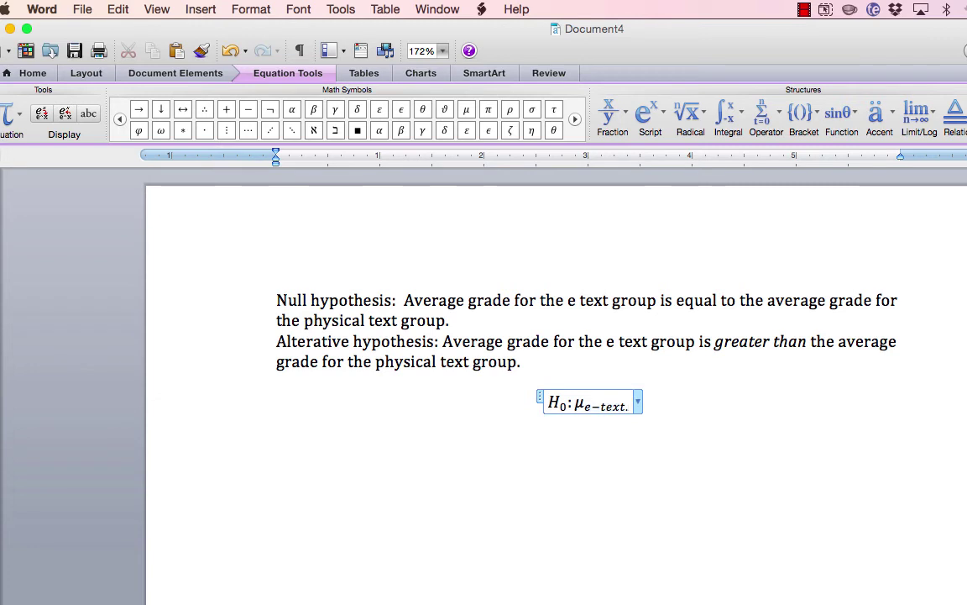
Step: Add '=' followed by a second μ with subscript 'p-text'
{"action": "type", "text": "="}
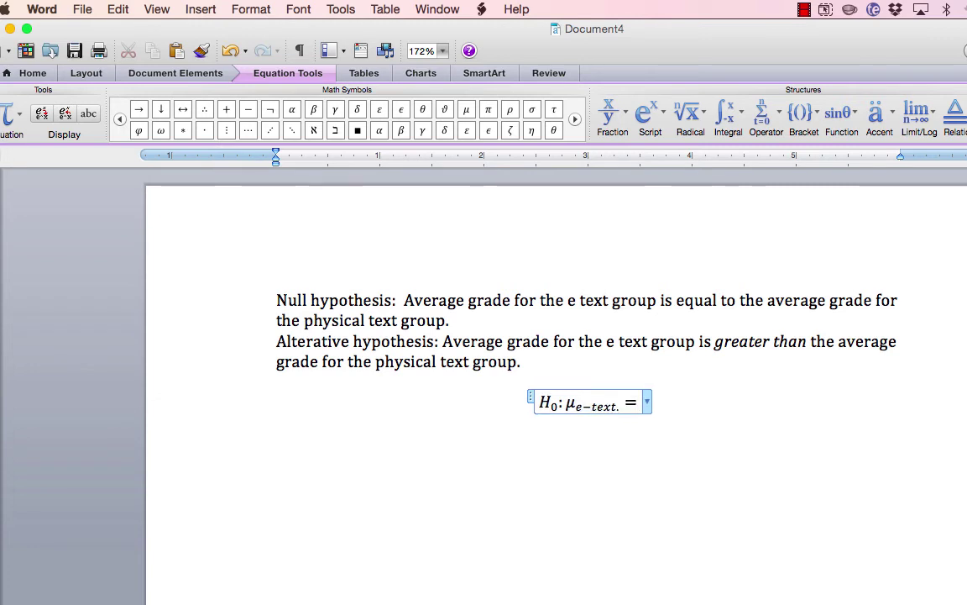
{"action": "left_click", "coordinate": [652, 113]}
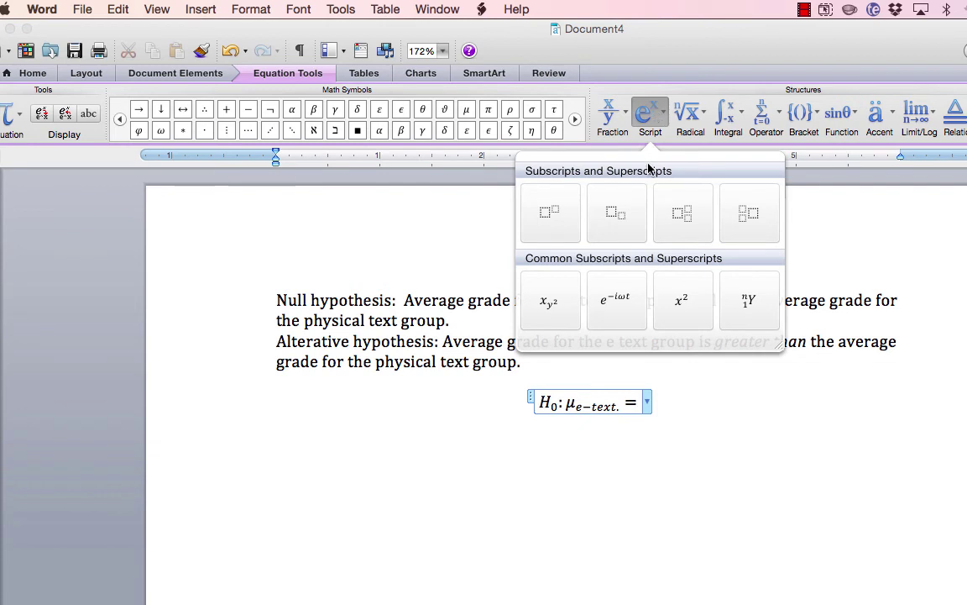
{"action": "left_click", "coordinate": [618, 213]}
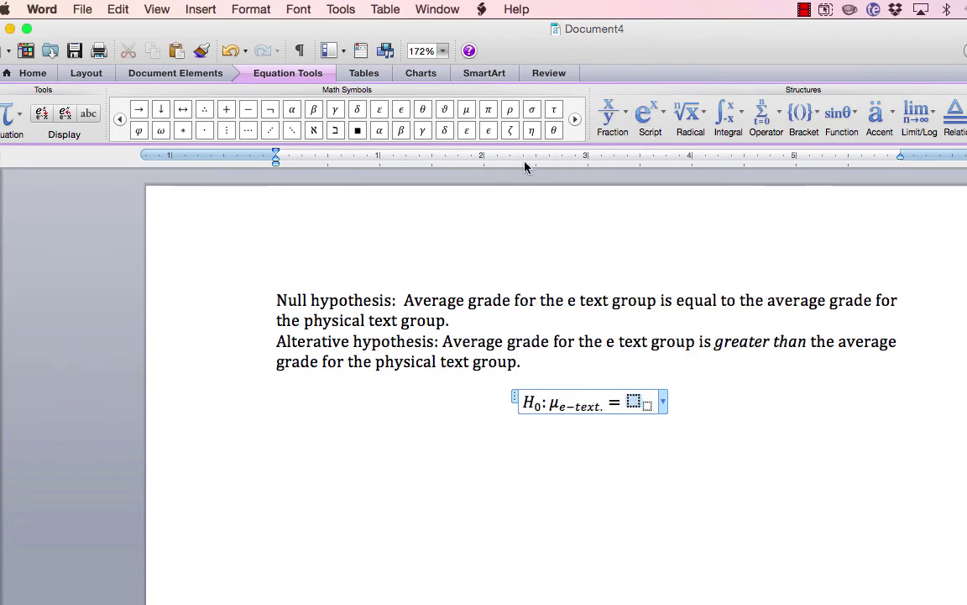
{"action": "left_click", "coordinate": [467, 110]}
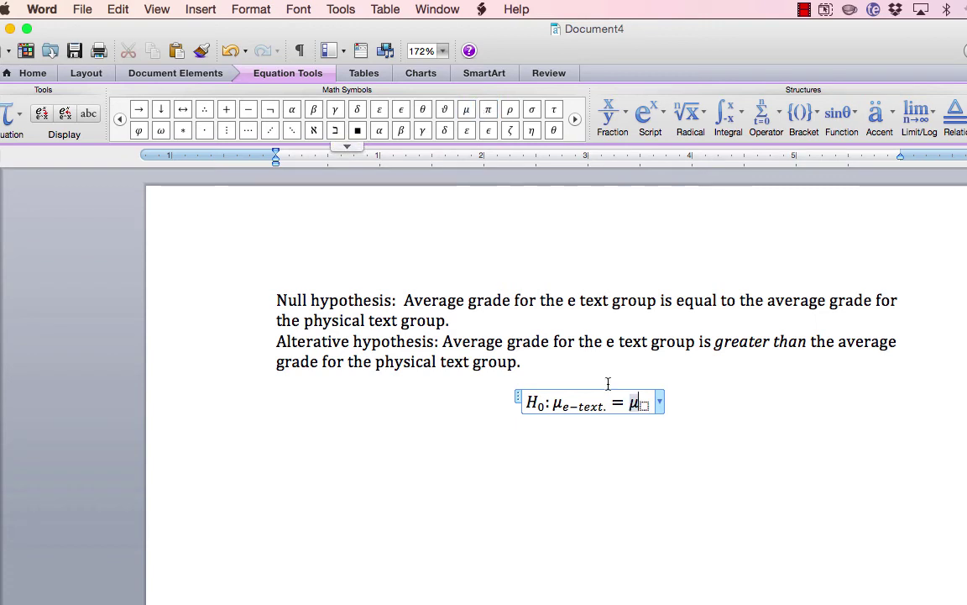
{"action": "left_click", "coordinate": [645, 407]}
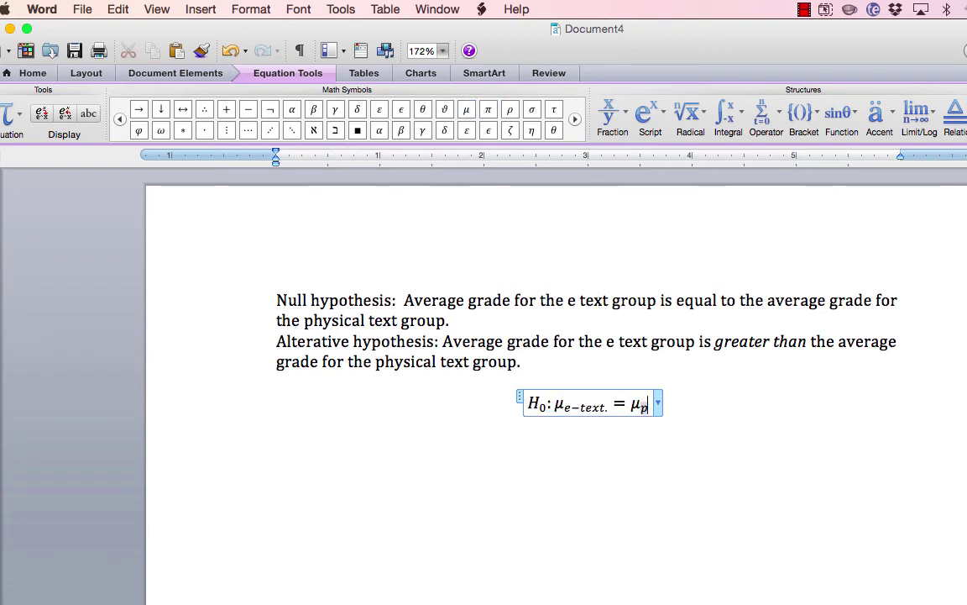
{"action": "type", "text": "p-"}
{"action": "type", "text": "text"}
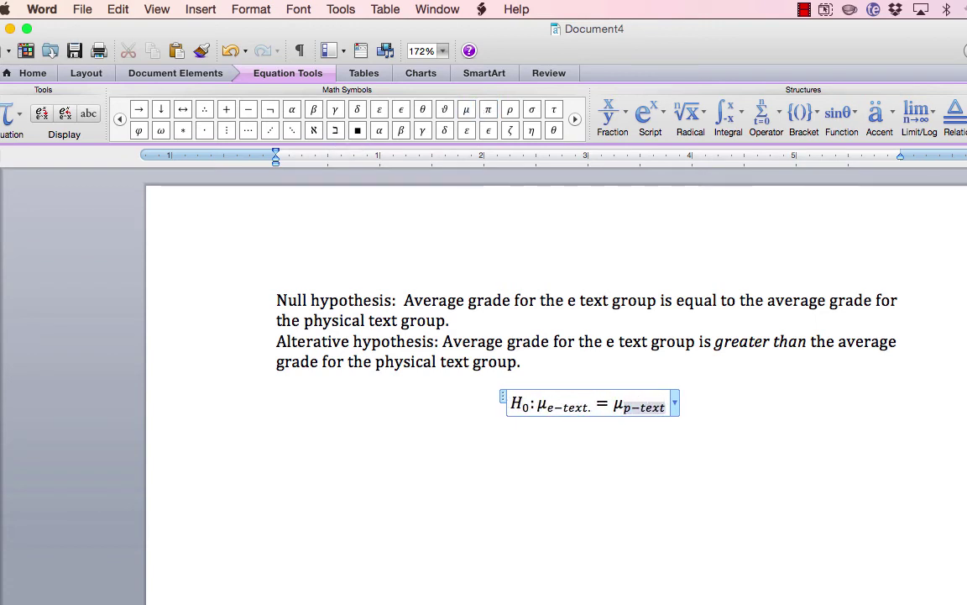
Step: Duplicate the H₀ equation onto a new line below it
{"action": "left_click_drag", "start_coordinate": [668, 406], "coordinate": [508, 401]}
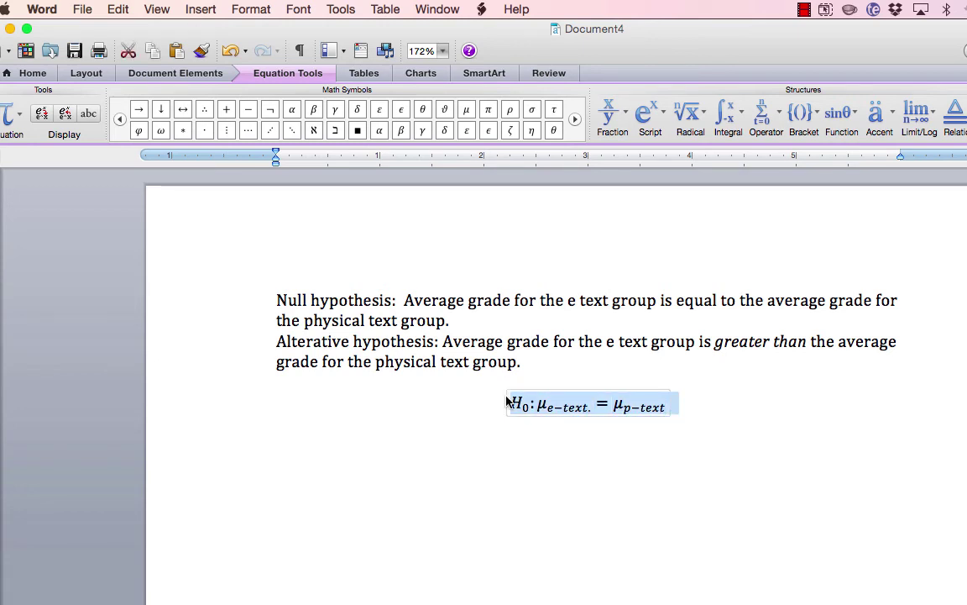
{"action": "left_click", "coordinate": [666, 409]}
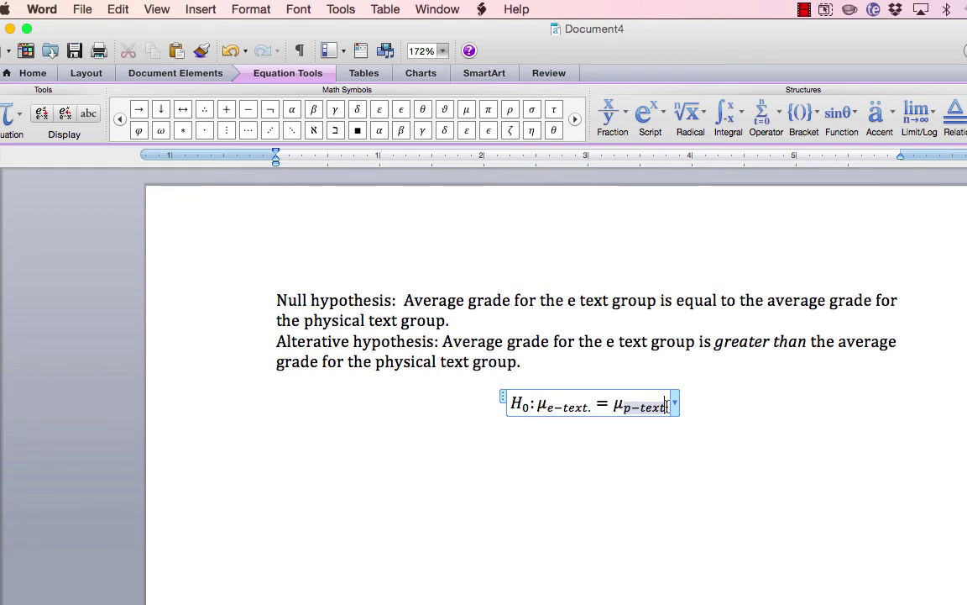
{"action": "left_click_drag", "start_coordinate": [668, 407], "coordinate": [524, 408]}
{"action": "left_click", "coordinate": [653, 403]}
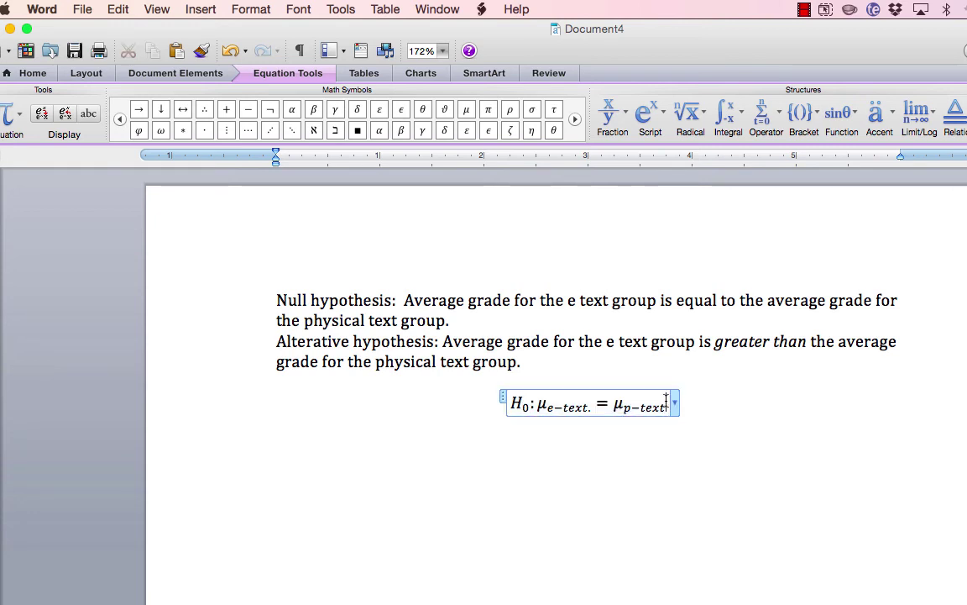
{"action": "key", "text": "Right"}
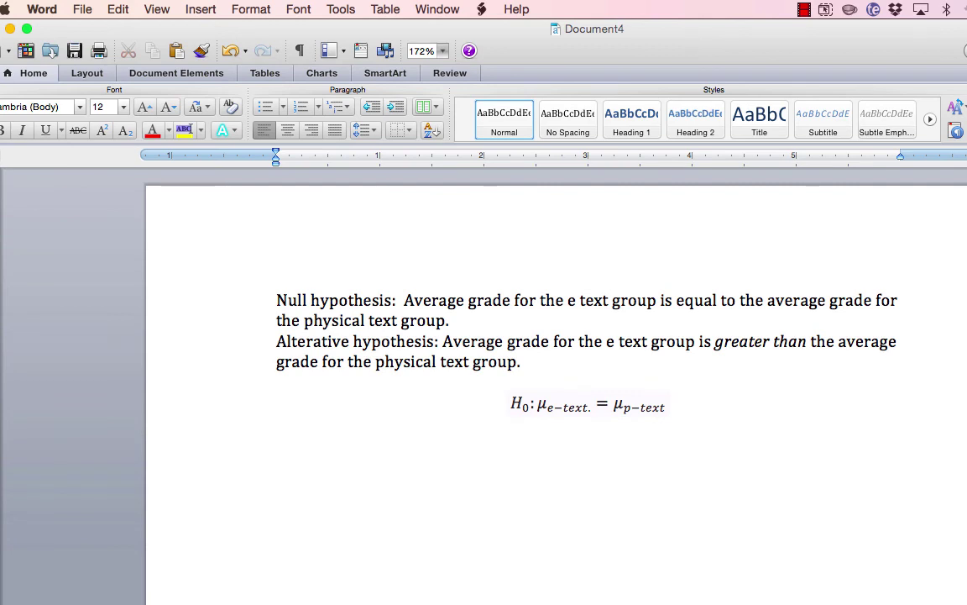
{"action": "key", "text": "super+v"}
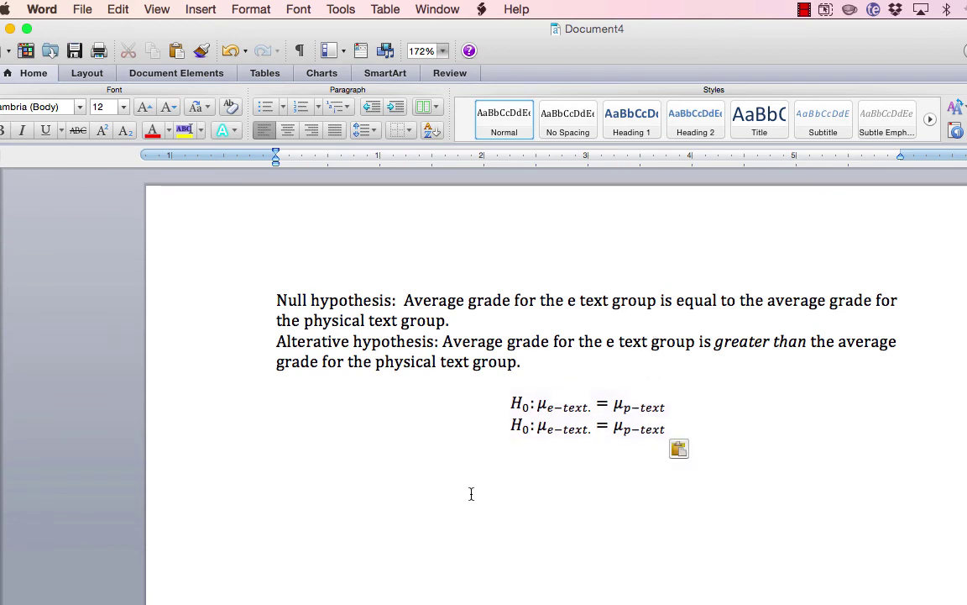
Step: In the copy, change subscript 0 to 1 and replace '=' with '>'
{"action": "left_click", "coordinate": [525, 432]}
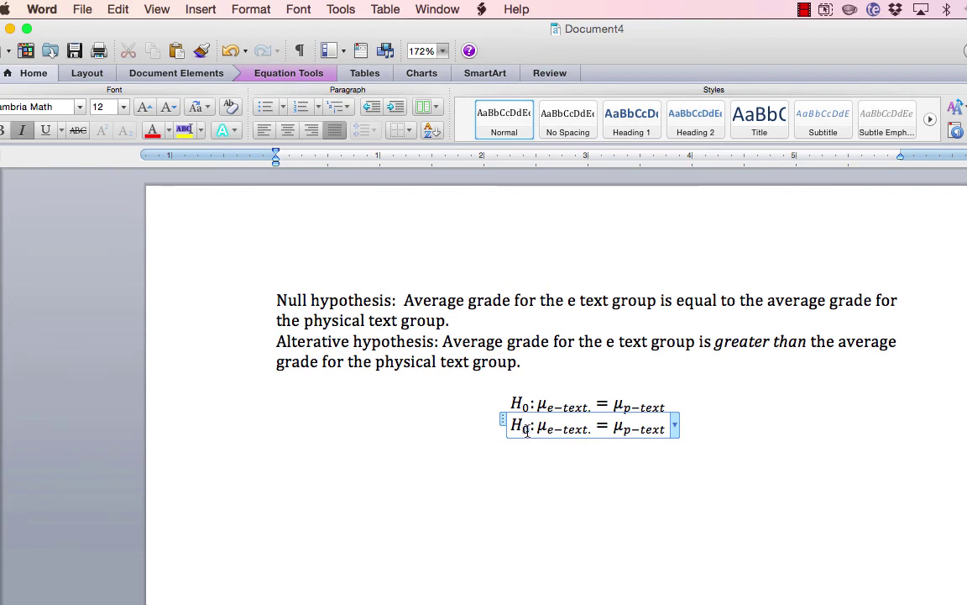
{"action": "double_click", "coordinate": [526, 432]}
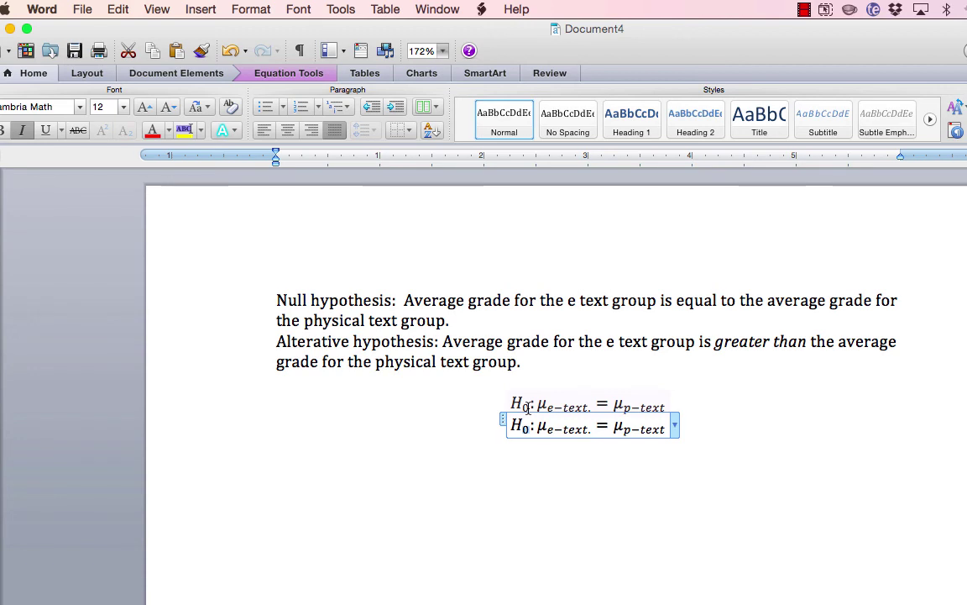
{"action": "type", "text": "a"}
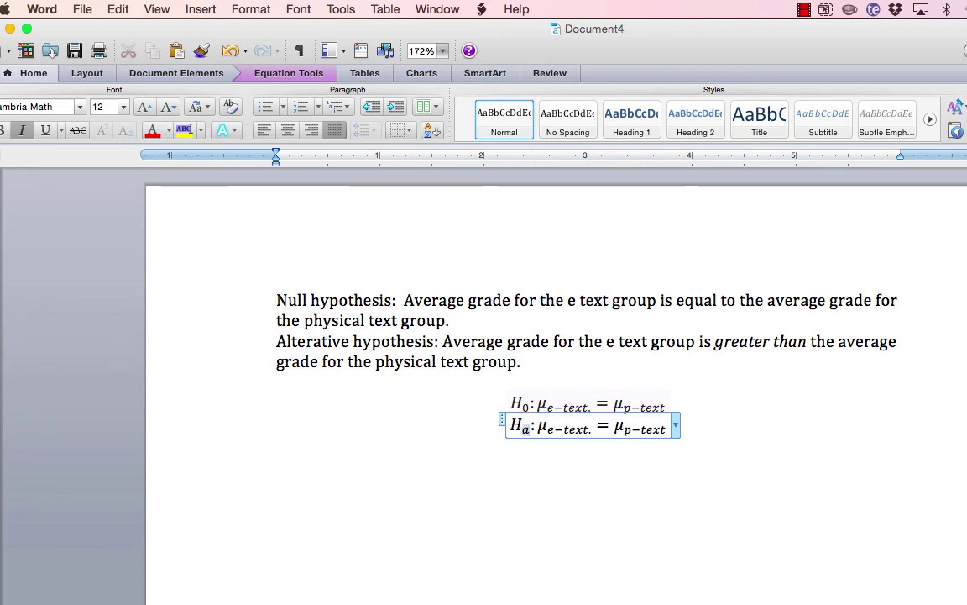
{"action": "key", "text": "BackSpace"}
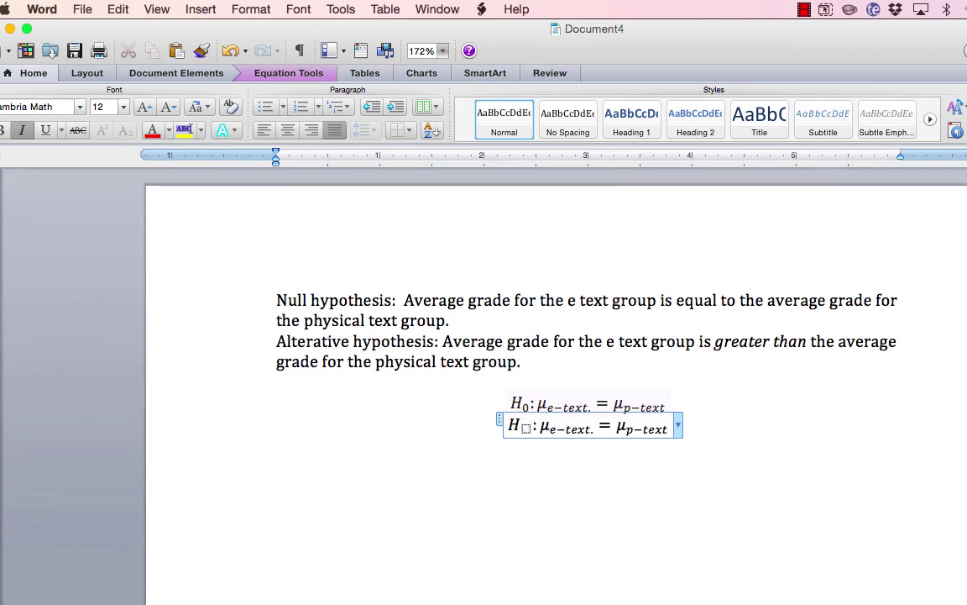
{"action": "type", "text": "1"}
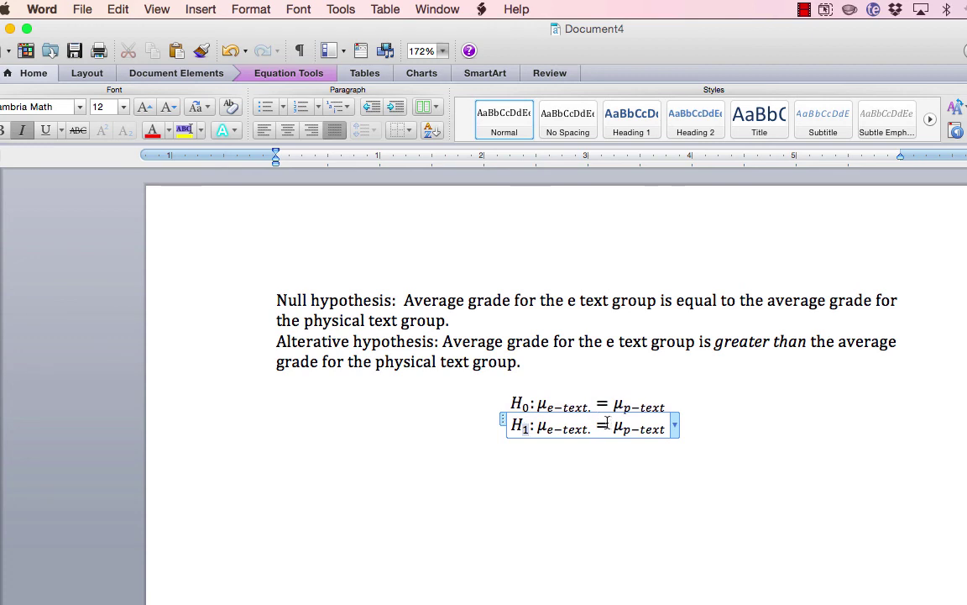
{"action": "left_click", "coordinate": [606, 424]}
{"action": "key", "text": "BackSpace"}
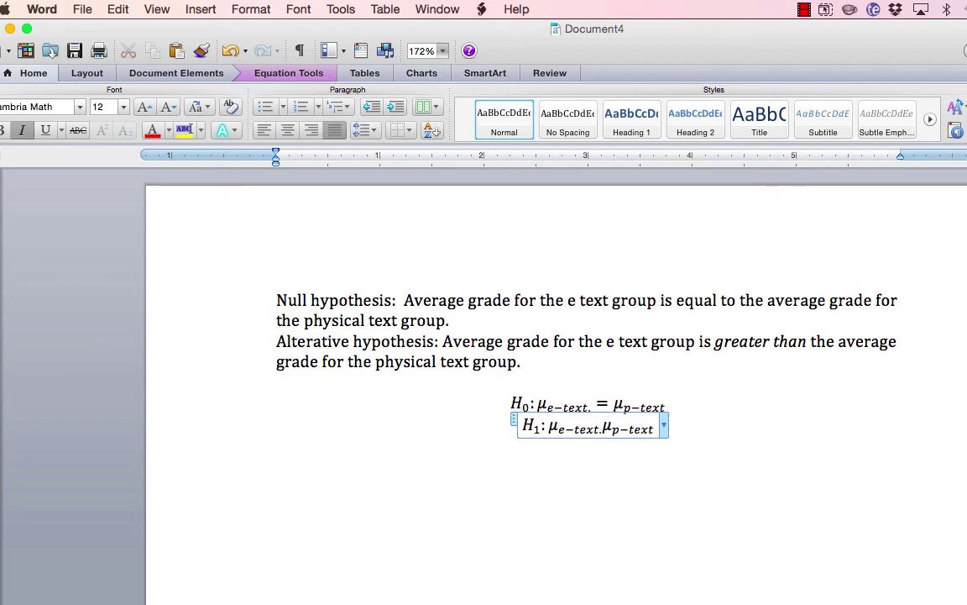
{"action": "type", "text": ">"}
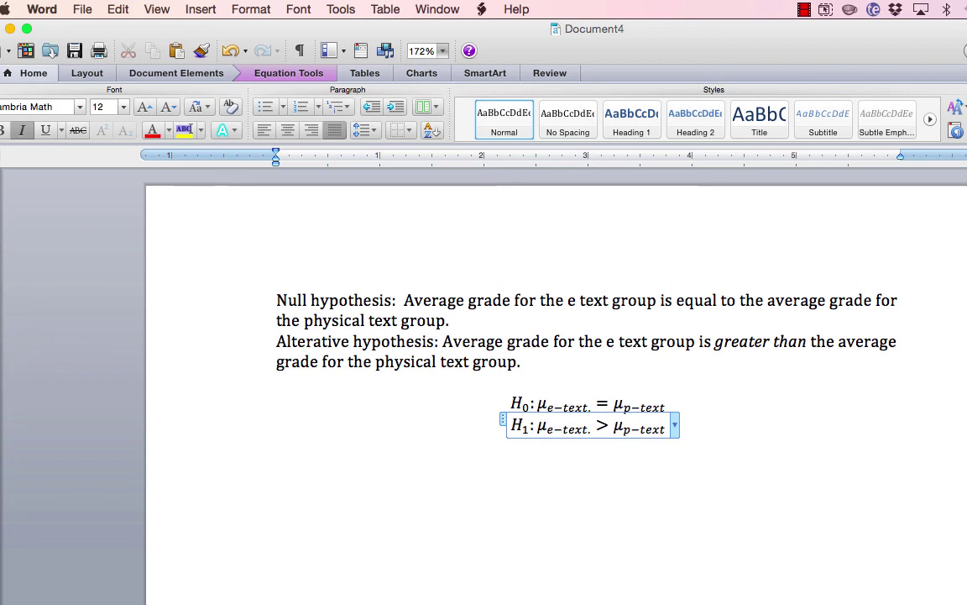